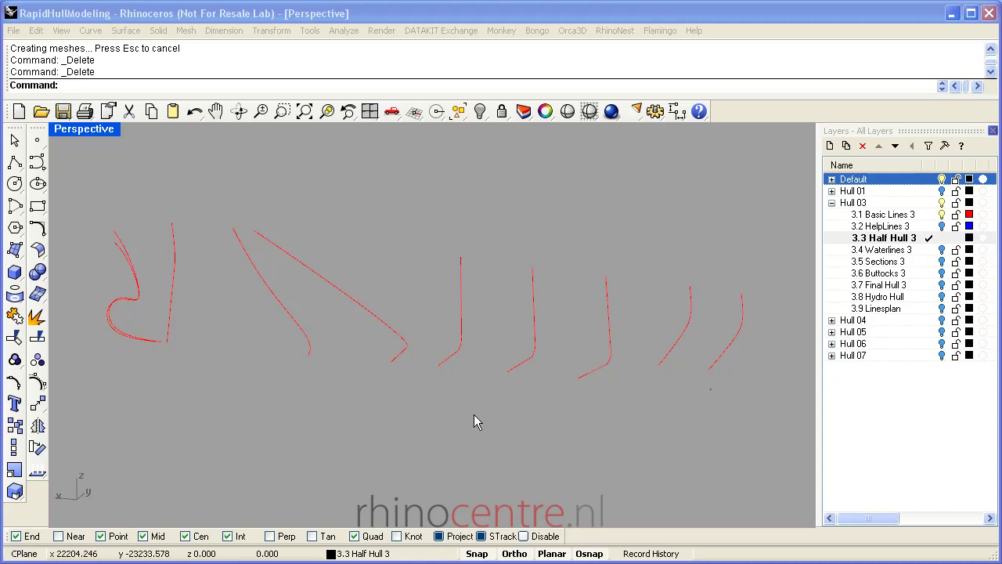
- Inspect each of the five hull section curves in turn in the Perspective view
right_drag(474, 414, 476, 412)
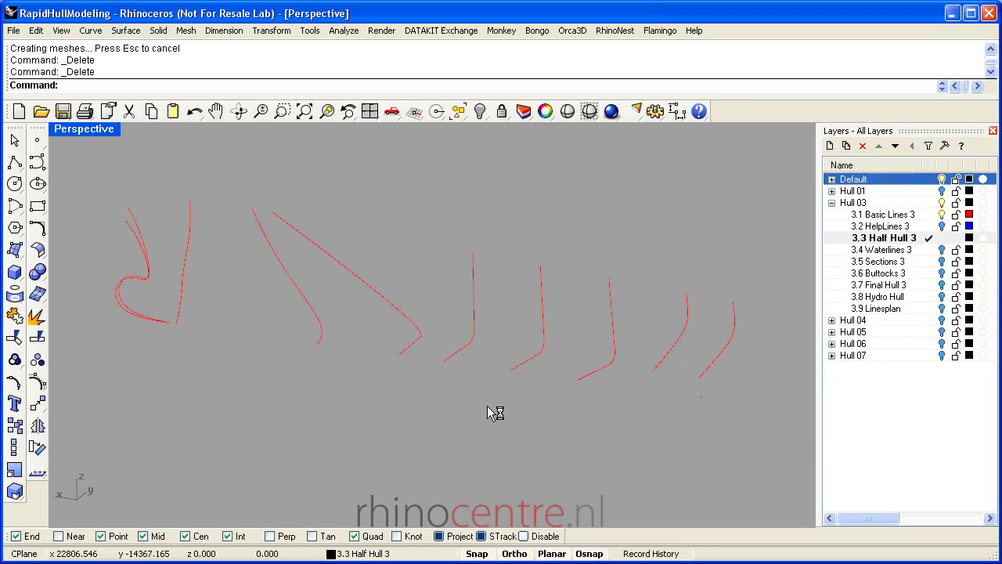
click(476, 340)
click(541, 340)
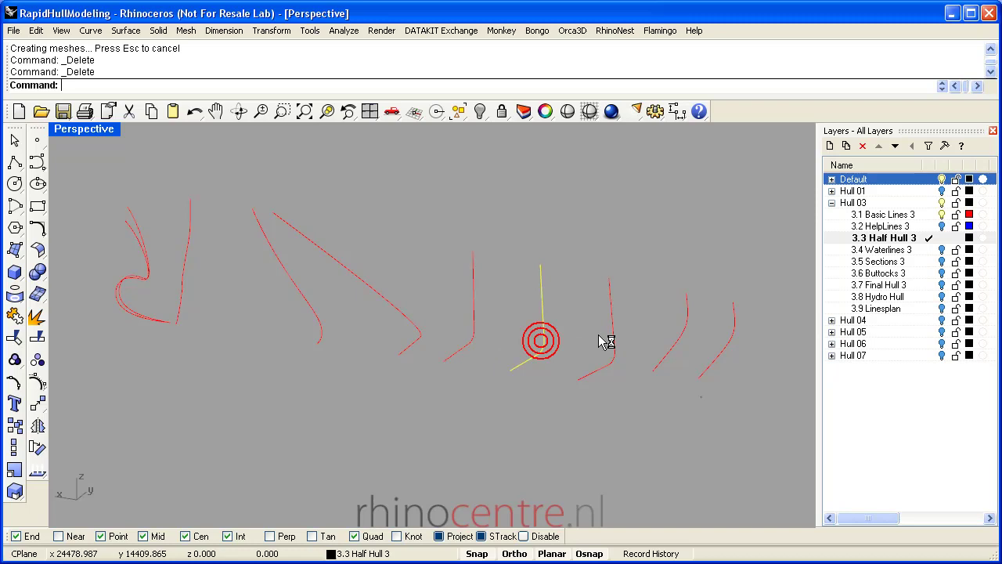
click(613, 337)
click(688, 329)
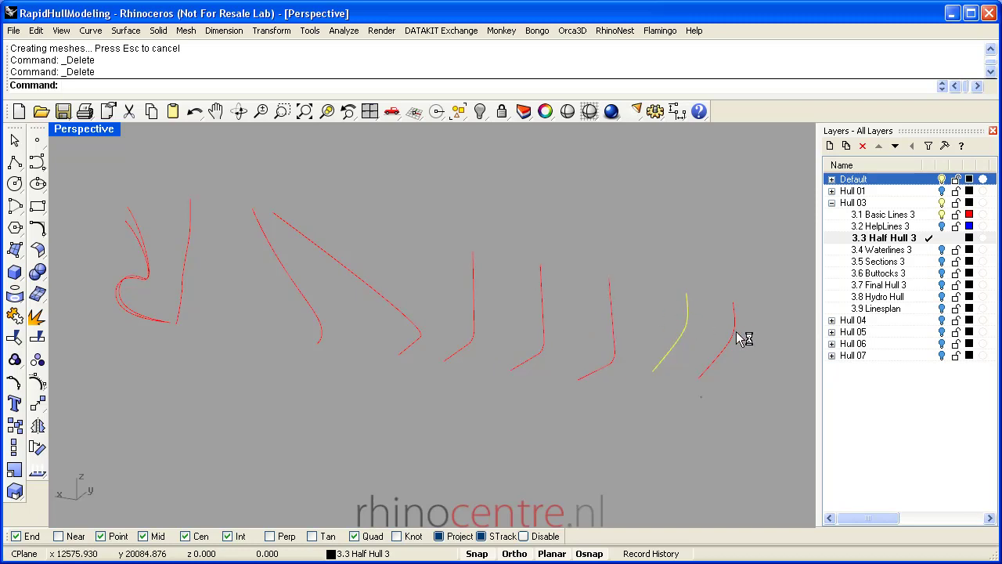
click(733, 334)
right_drag(470, 415, 463, 436)
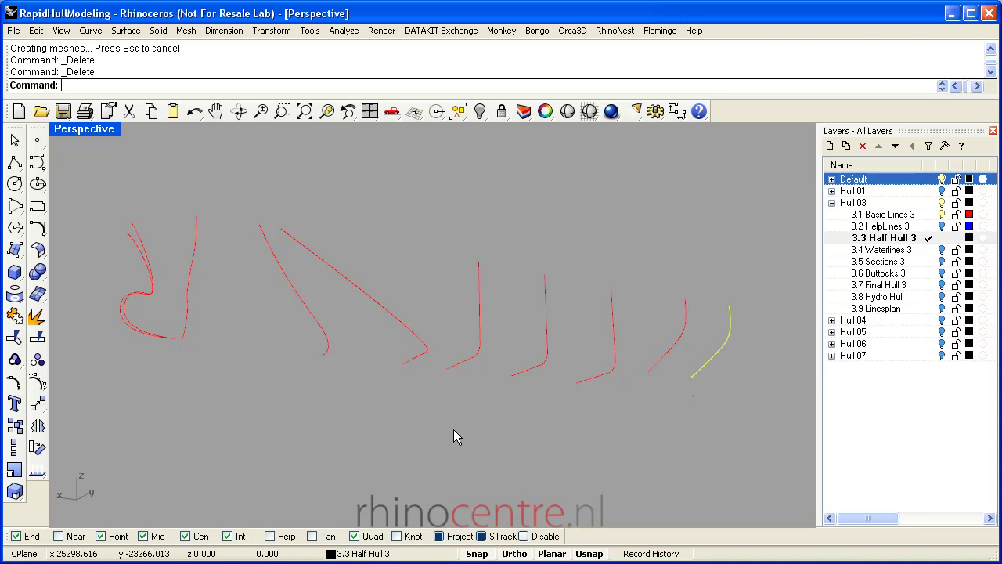
- Restore the four viewports and drag the leftmost section curve left in Front view
double_click(90, 137)
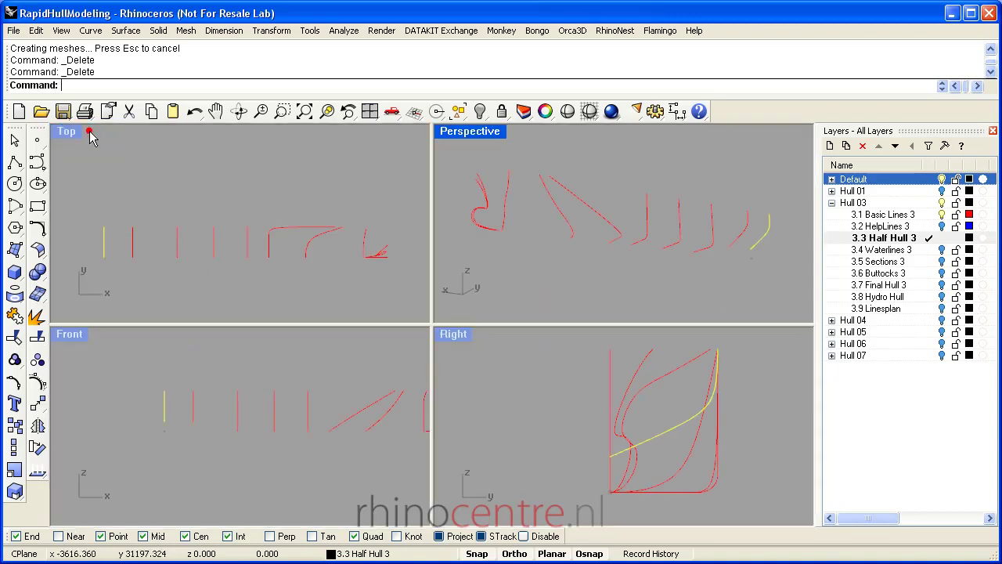
click(312, 360)
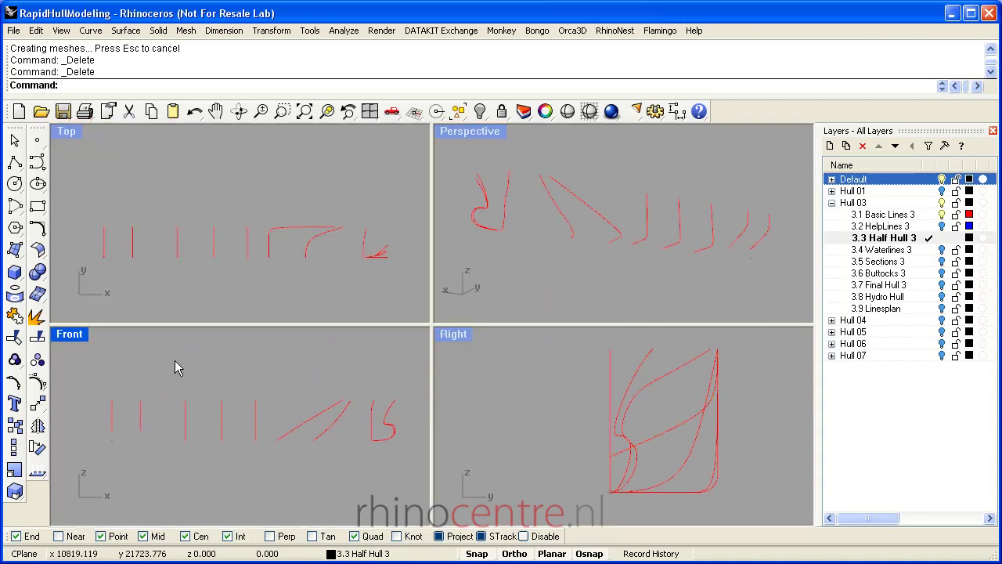
click(109, 418)
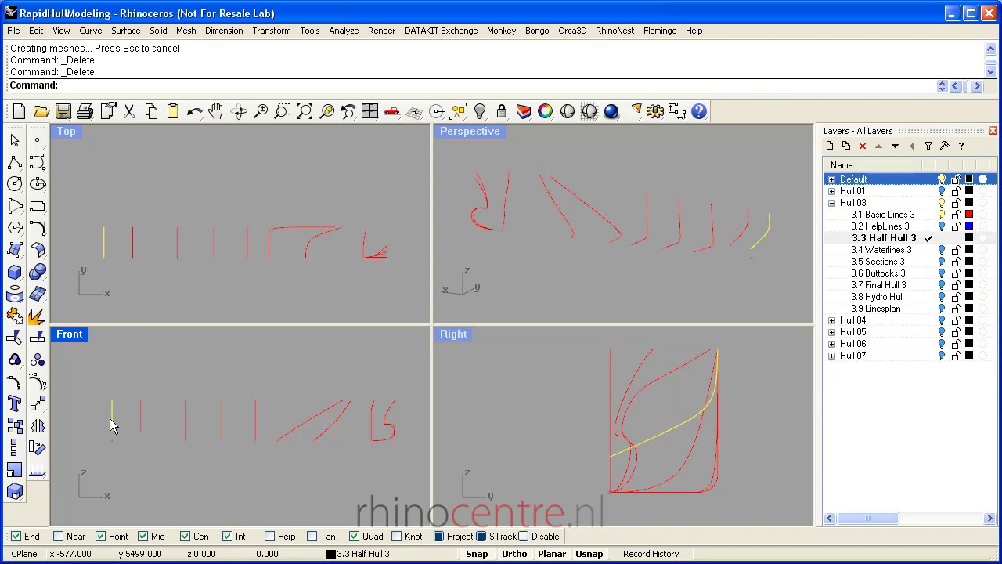
mouse_move(111, 419)
mouse_down()
mouse_move(82, 420)
mouse_move(120, 417)
mouse_up()
- Move the second and third section curves further left along the hull
click(138, 417)
drag(184, 420, 166, 418)
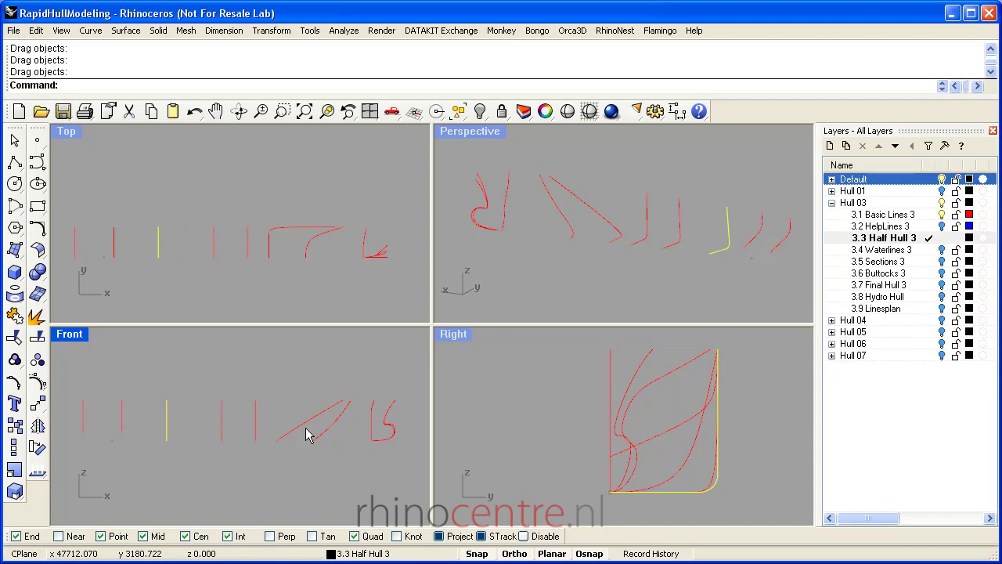
click(280, 280)
scroll(282, 282, down, 1)
- Scale 1-D the ten window-selected hull curves so the reference length becomes 7000
drag(92, 215, 396, 283)
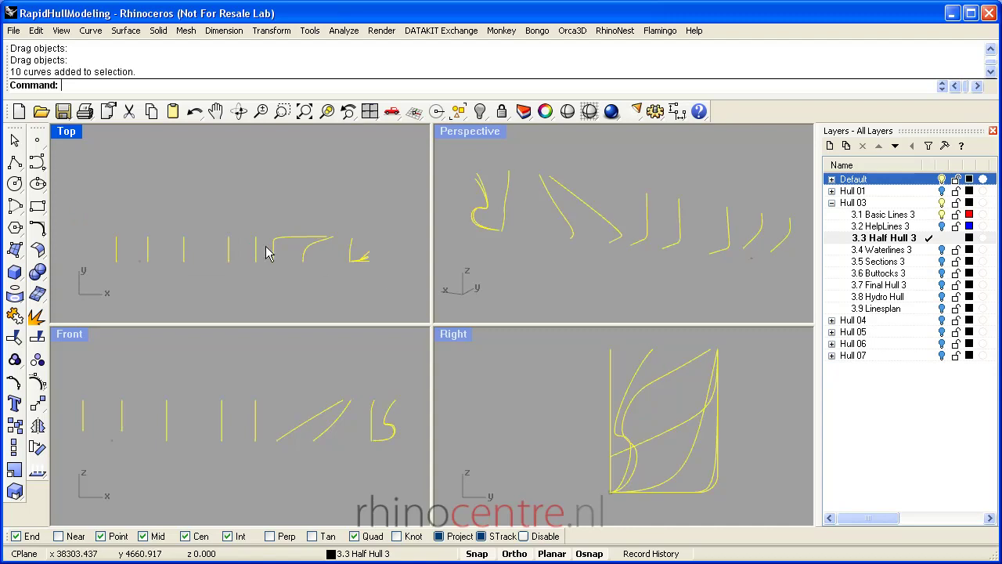
click(272, 31)
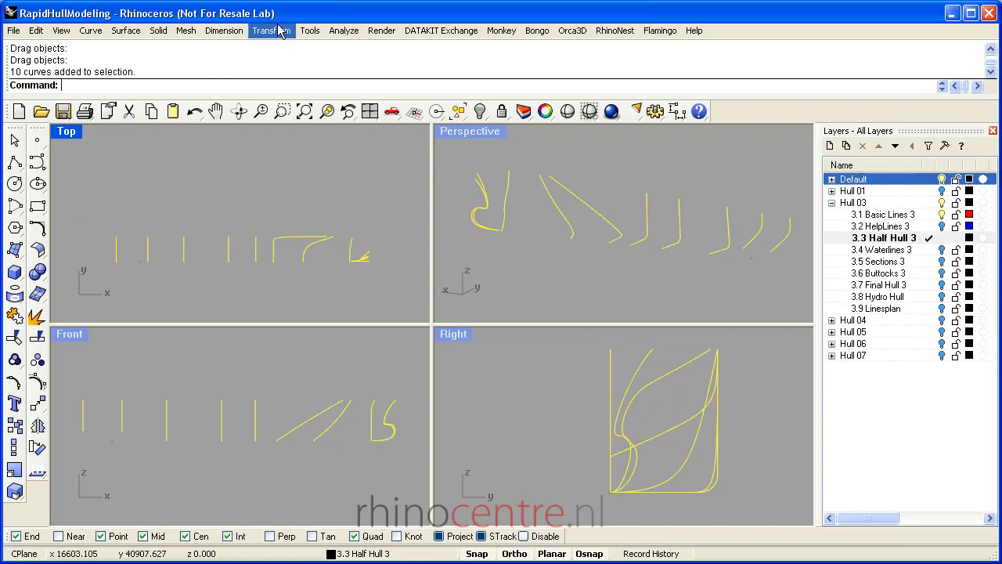
mouse_move(272, 177)
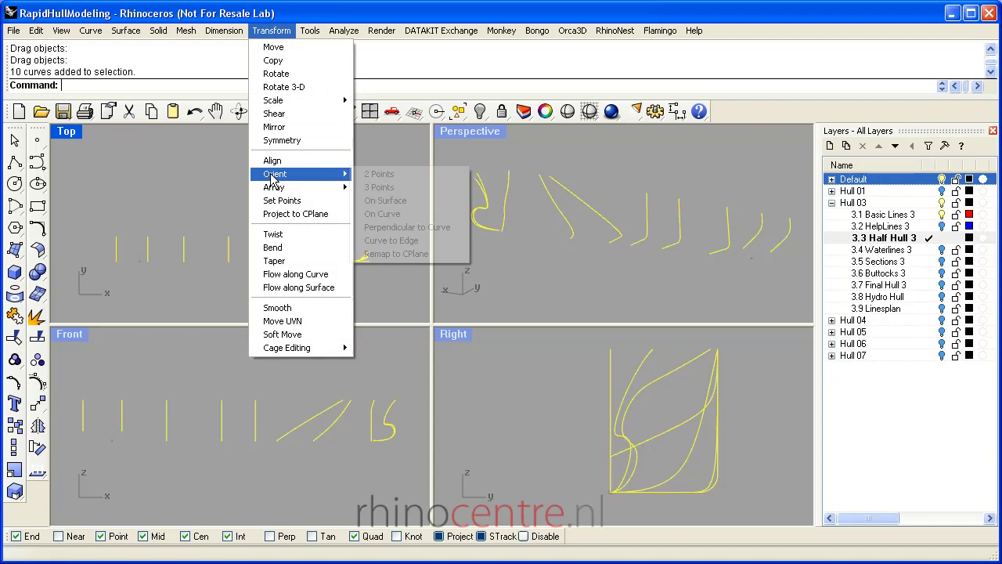
mouse_move(328, 100)
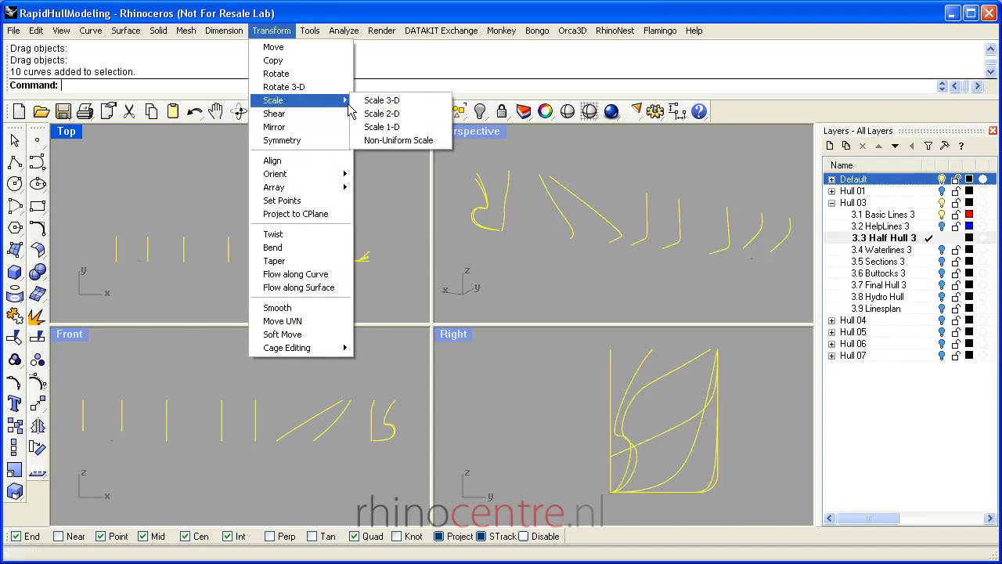
click(379, 128)
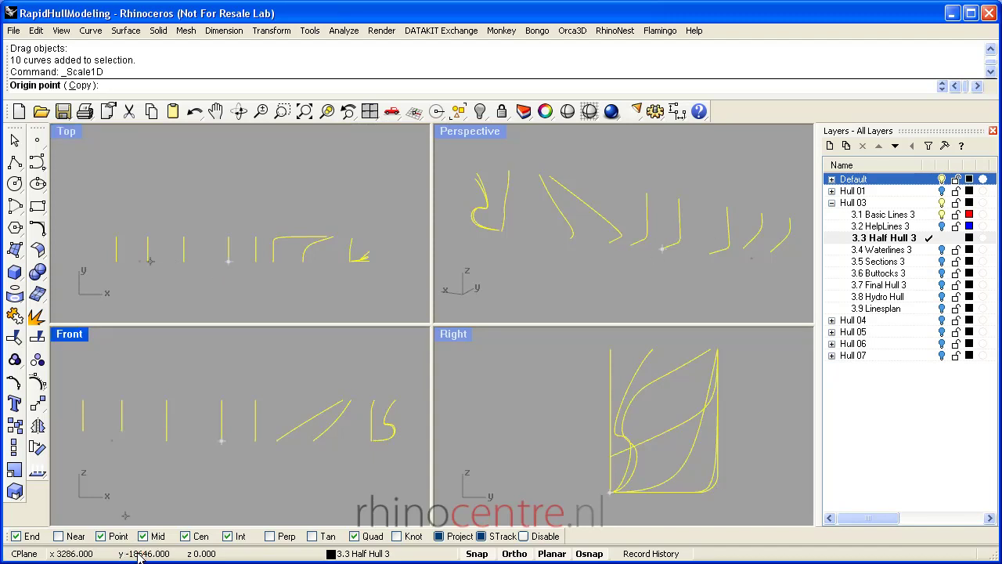
click(227, 261)
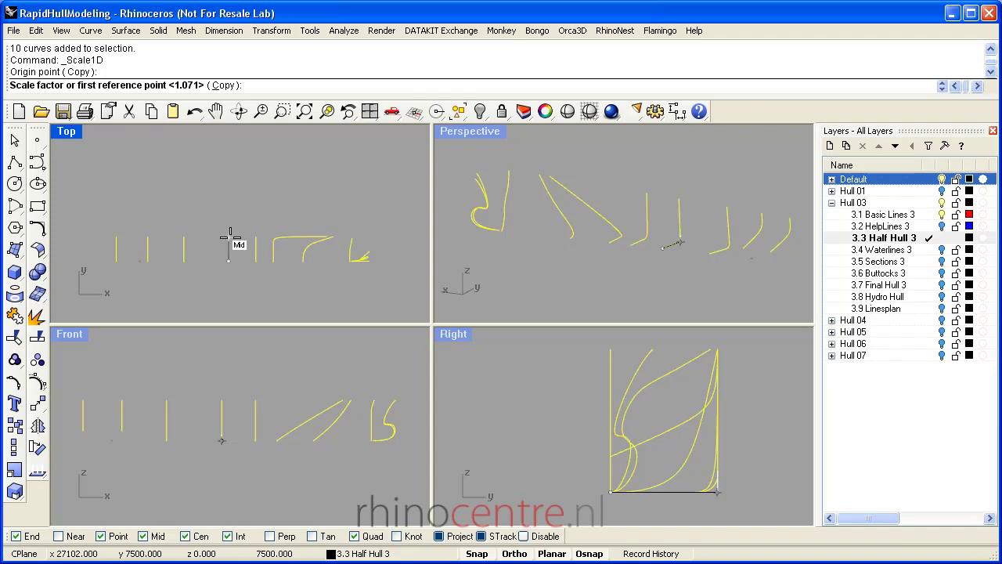
click(230, 236)
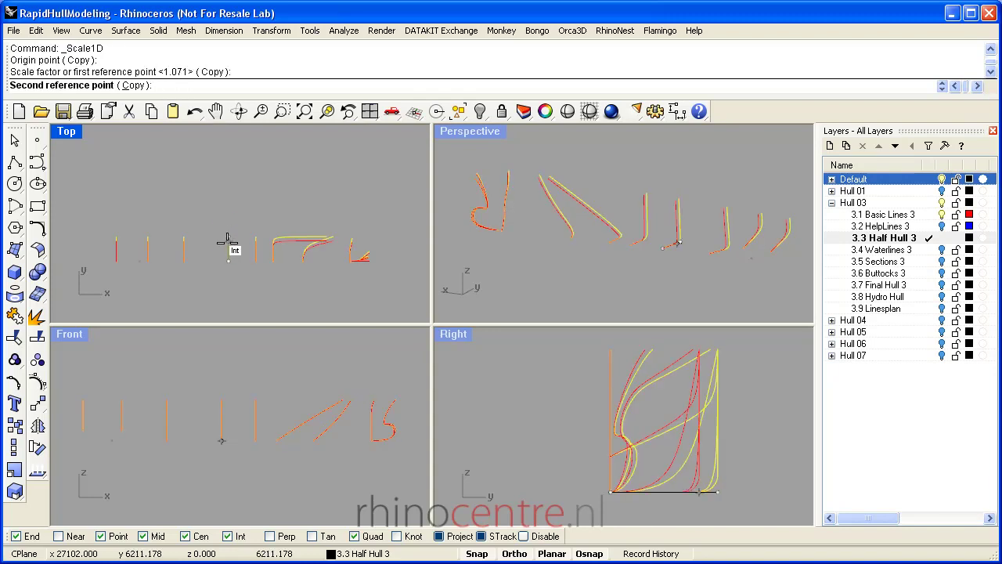
text(7000)
key(Return)
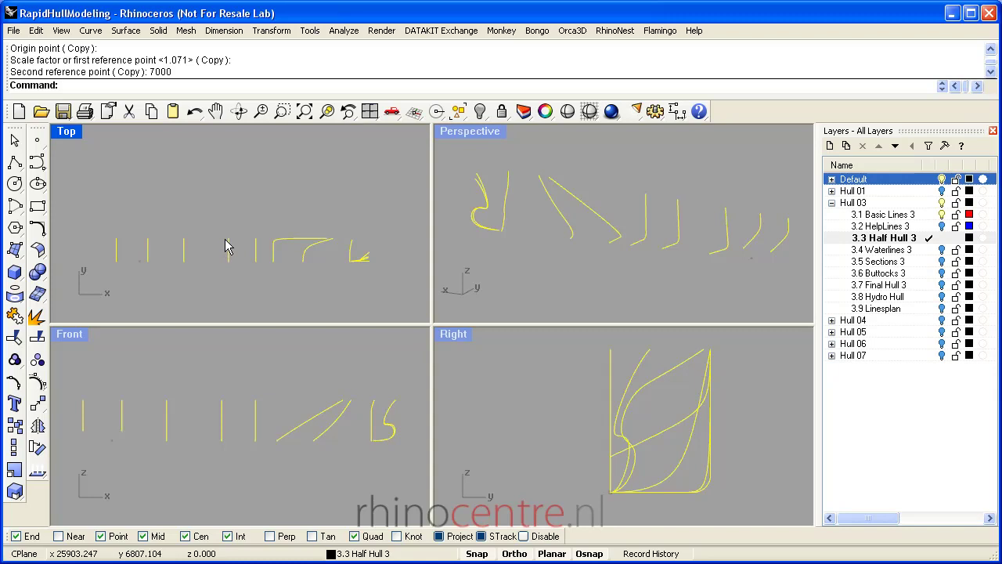
key(Escape)
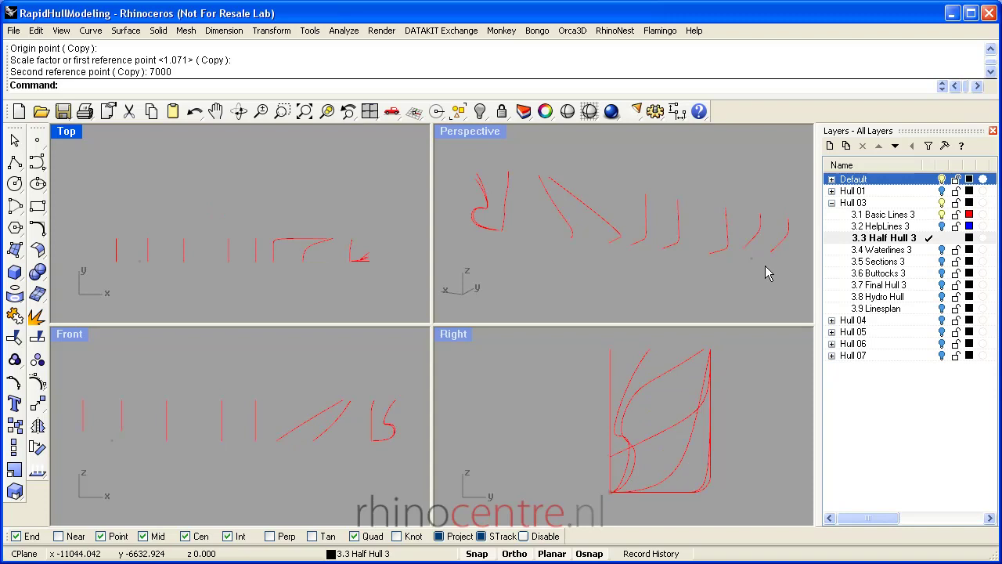
- Turn on control points for the two rightmost section curves
drag(785, 262, 742, 209)
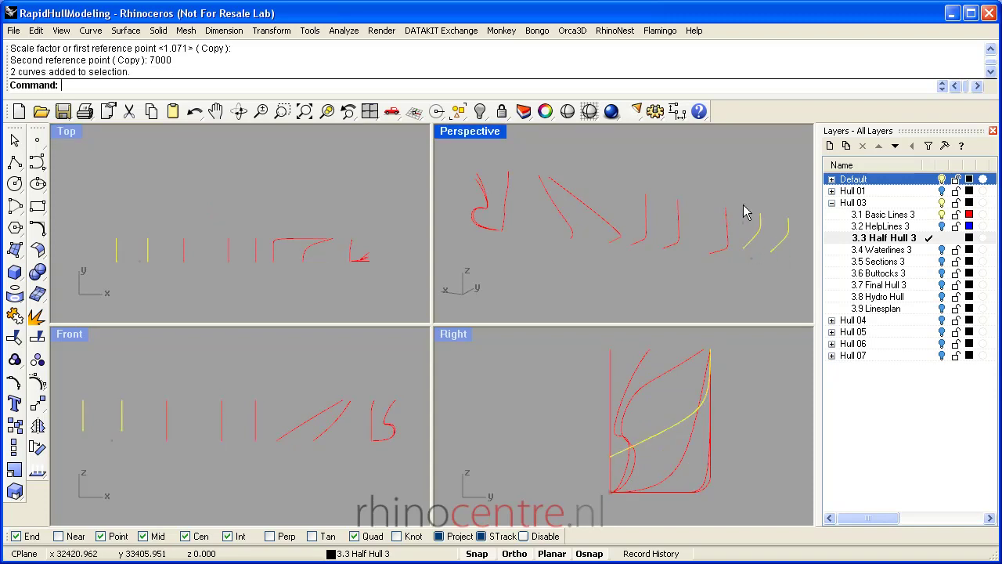
right_drag(707, 228, 756, 246)
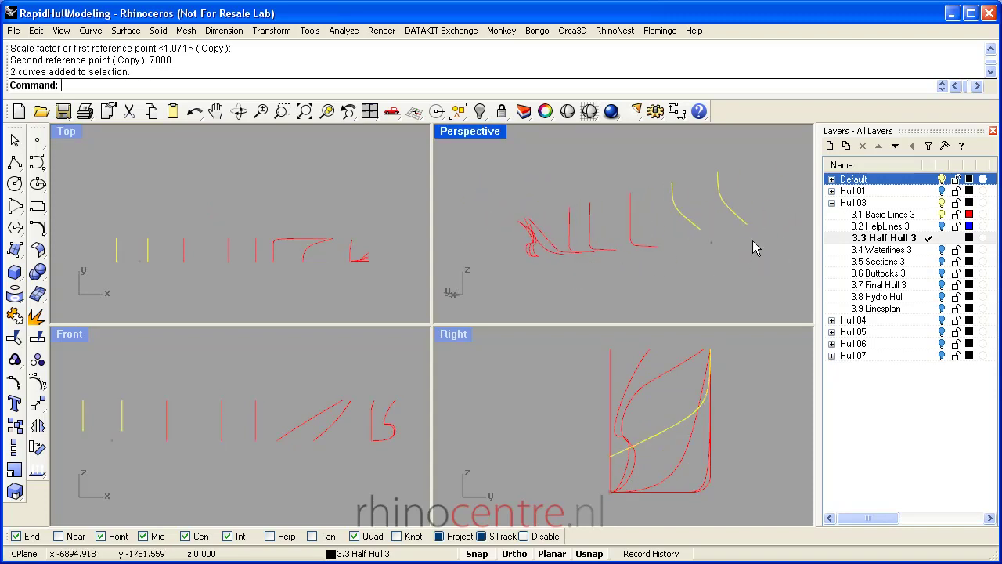
scroll(756, 246, up, 3)
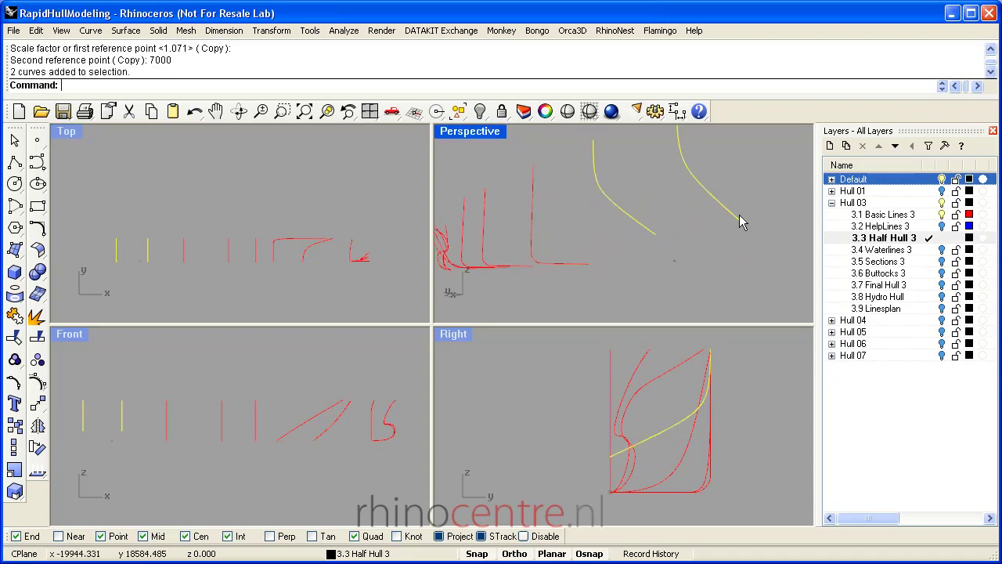
click(38, 383)
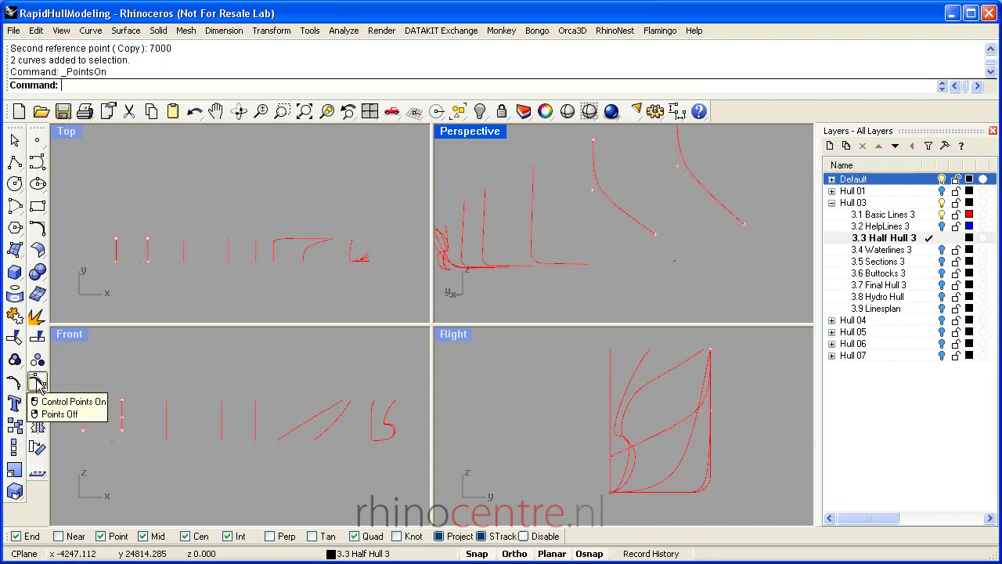
right_drag(688, 392, 660, 403)
scroll(660, 404, up, 5)
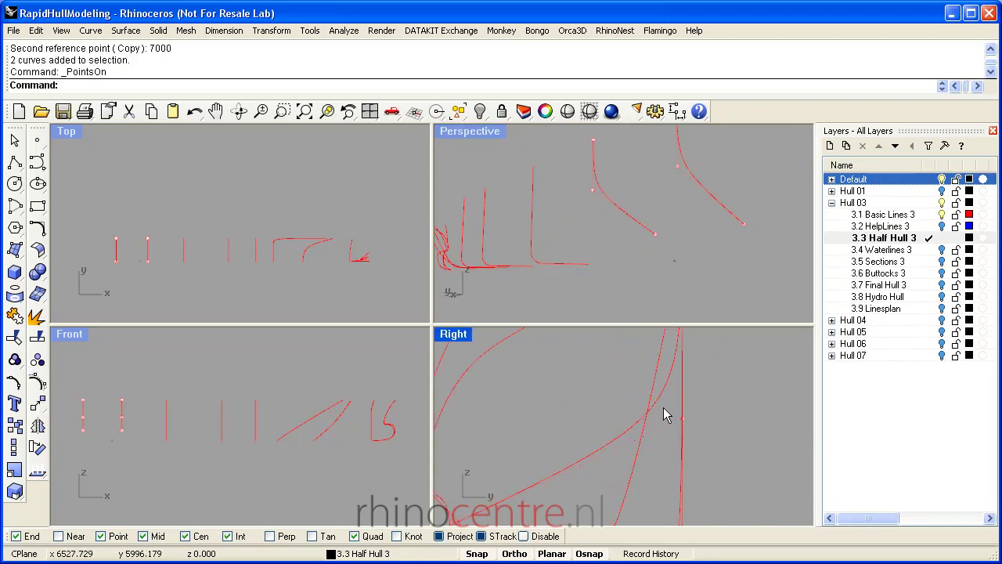
- Lift the matching pair of control points upward in Right view and check the result
mouse_move(675, 415)
mouse_down()
mouse_move(710, 435)
mouse_move(676, 410)
mouse_move(675, 430)
mouse_move(678, 402)
mouse_up()
scroll(711, 436, down, 2)
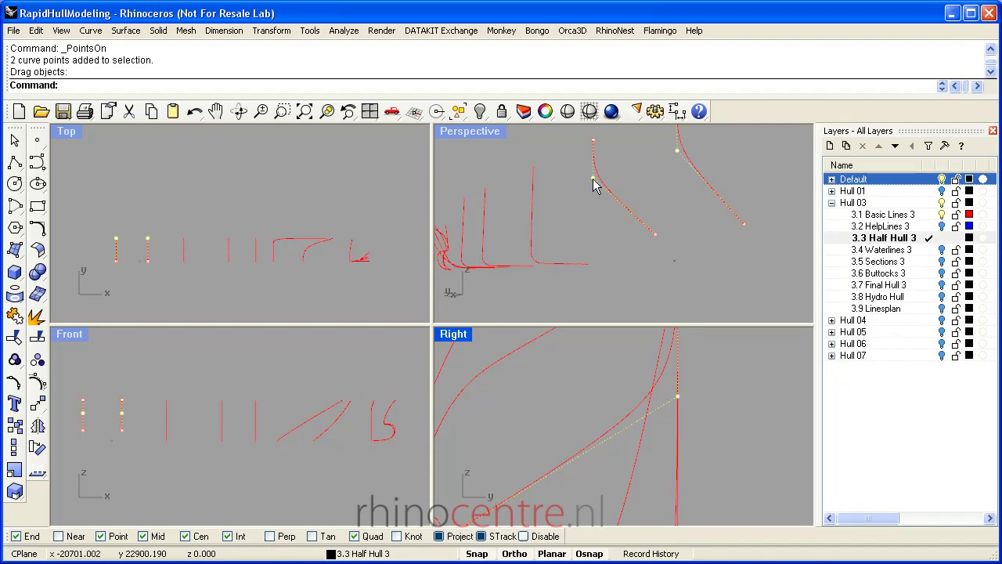
right_drag(697, 192, 732, 251)
scroll(740, 381, down, 5)
right_drag(681, 423, 613, 439)
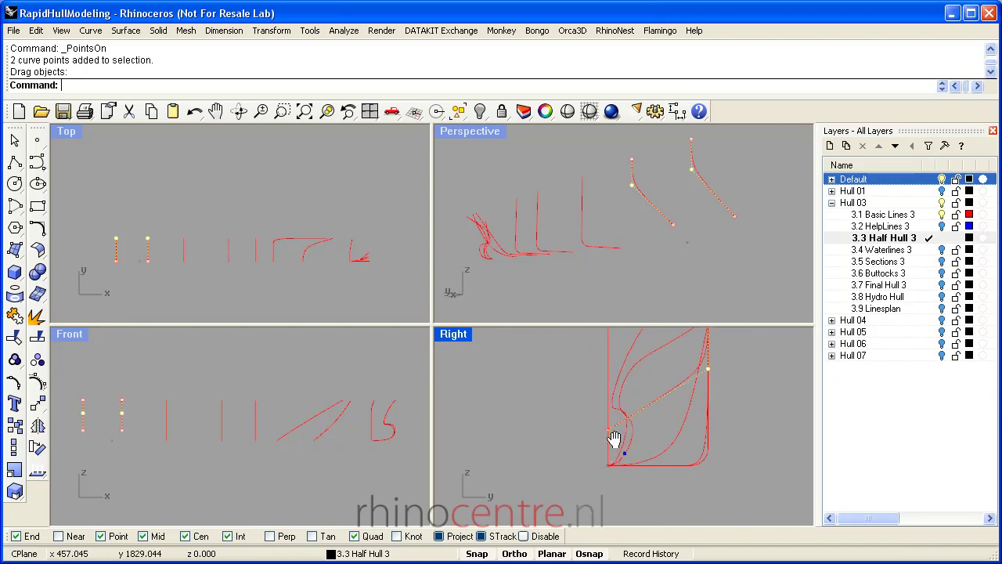
scroll(607, 426, up, 3)
drag(603, 443, 591, 391)
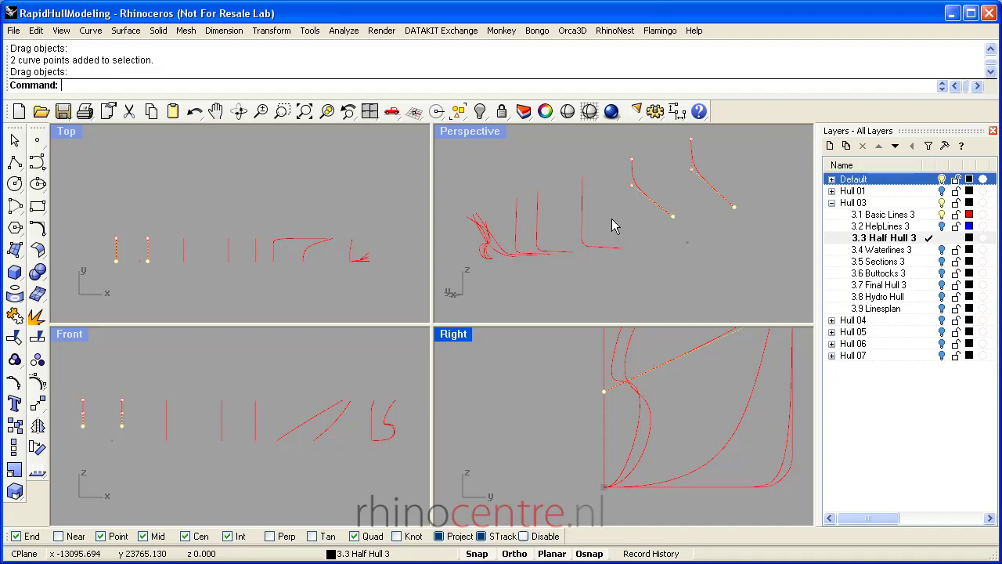
click(491, 130)
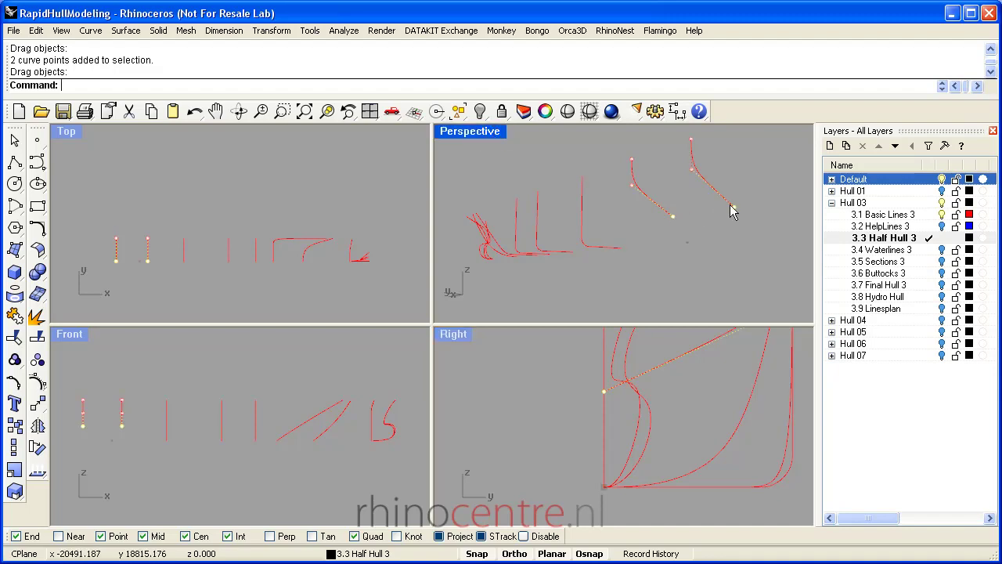
click(546, 398)
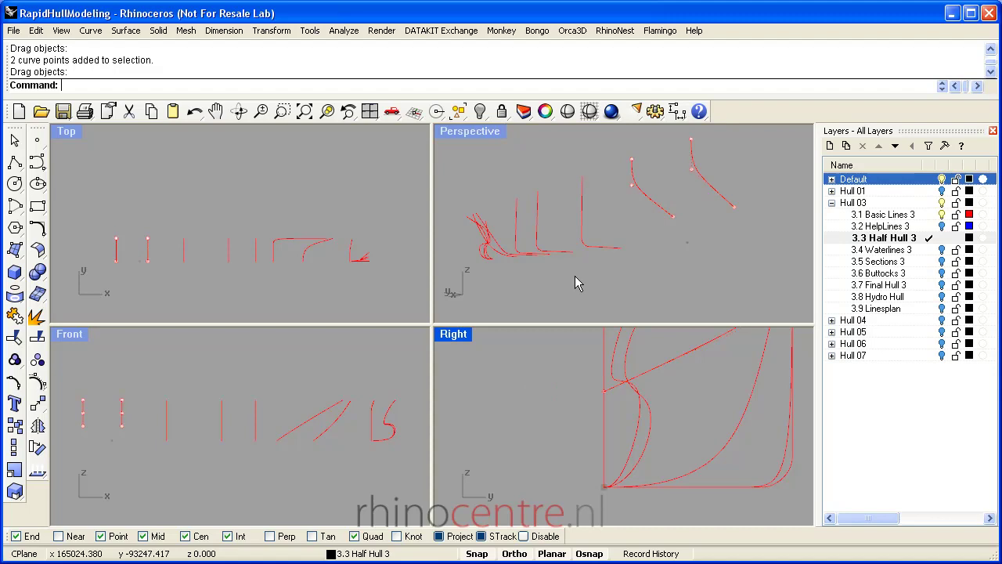
right_drag(587, 266, 638, 262)
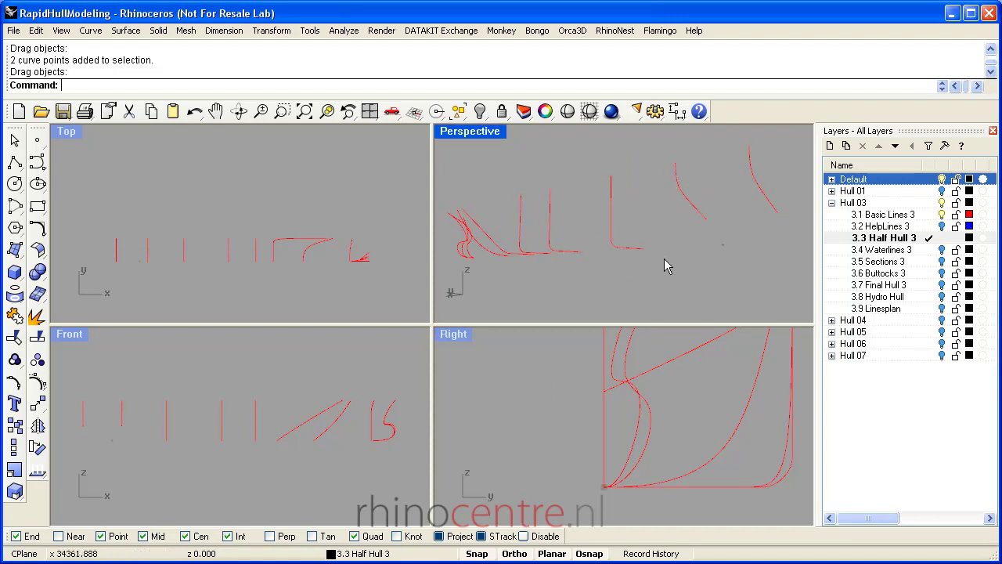
- Maximize the Perspective view and window-select all ten reshaped hull curves
click(663, 267)
double_click(469, 132)
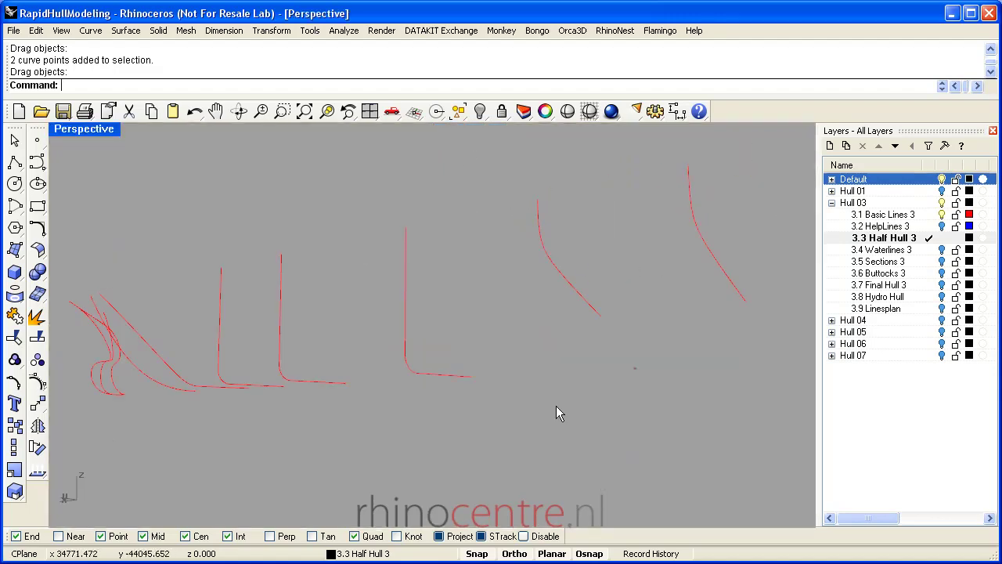
right_drag(556, 405, 536, 341)
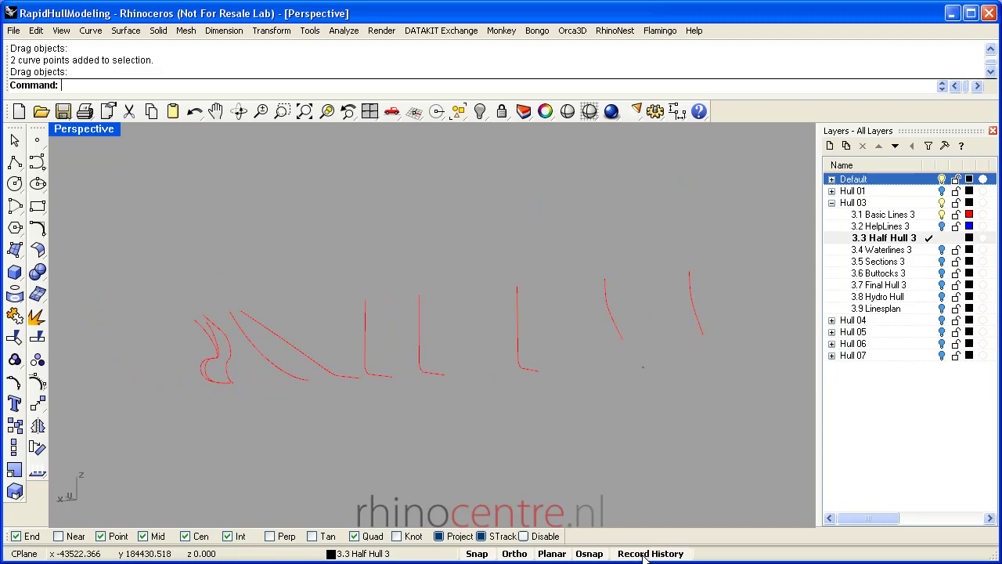
drag(105, 242, 773, 451)
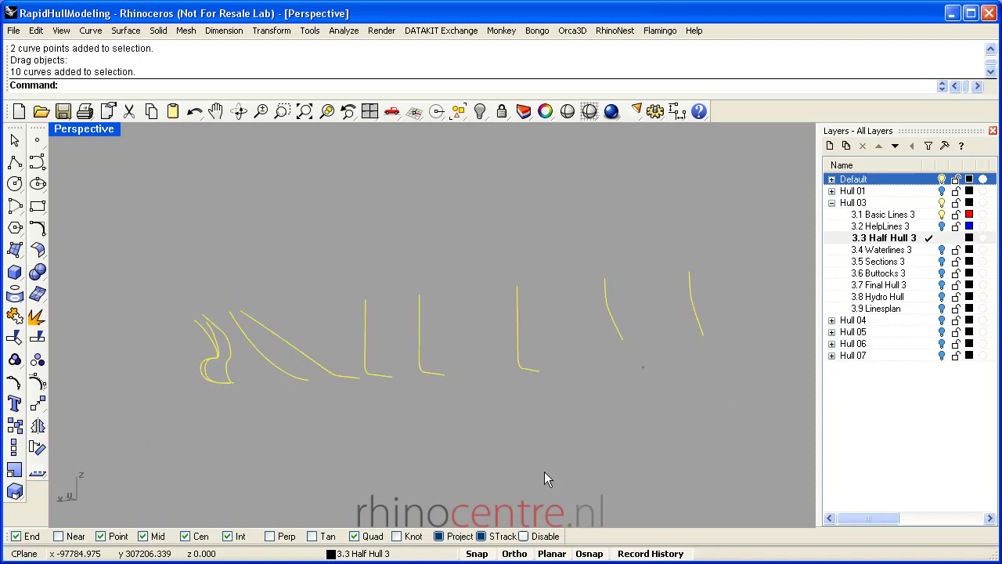
click(126, 31)
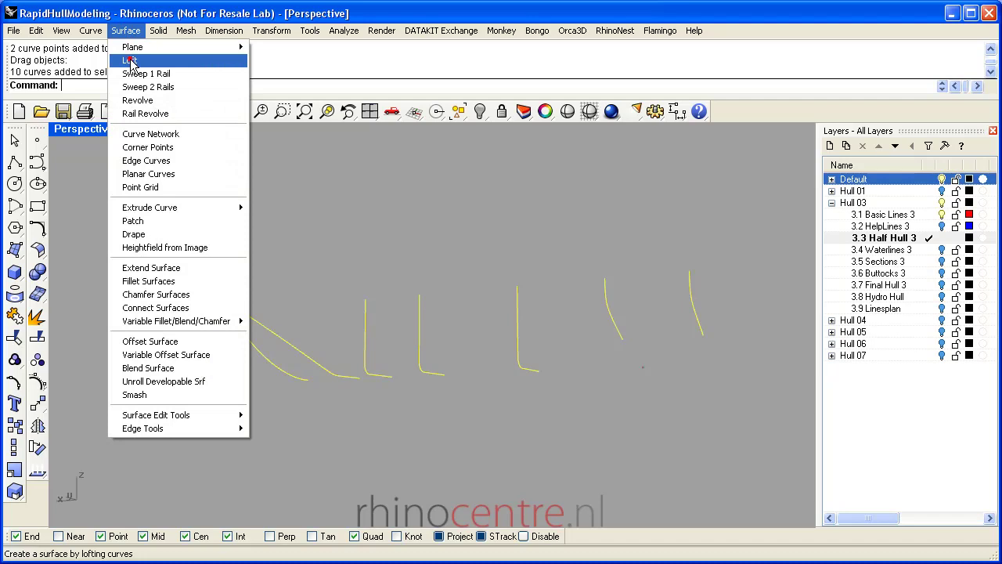
- Loft the ten curves into a Loose-style half-hull surface
click(130, 61)
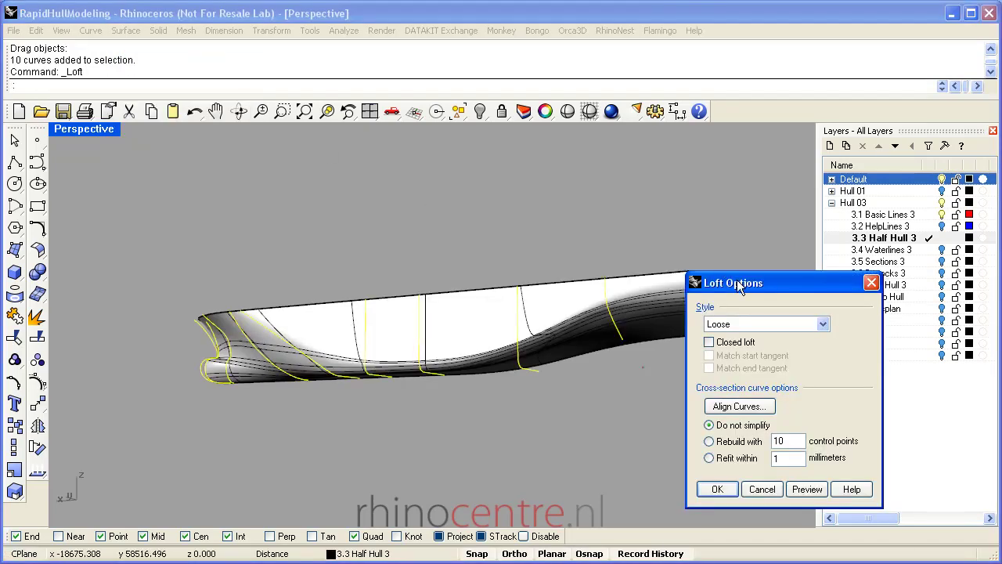
drag(739, 283, 821, 266)
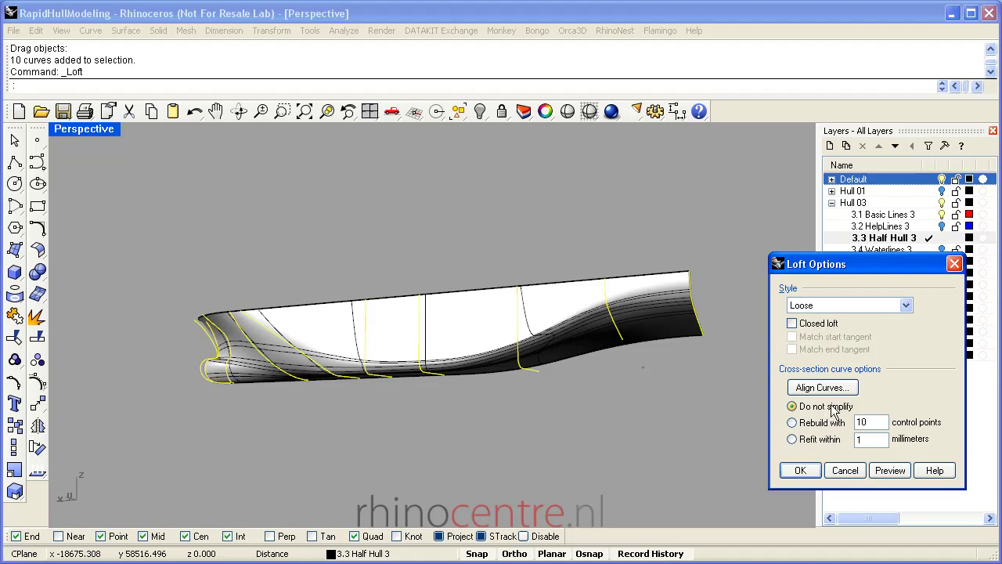
click(800, 470)
- Deselect the curves and orbit to inspect the new hull from side and stern angles
right_drag(536, 446, 494, 262)
click(466, 384)
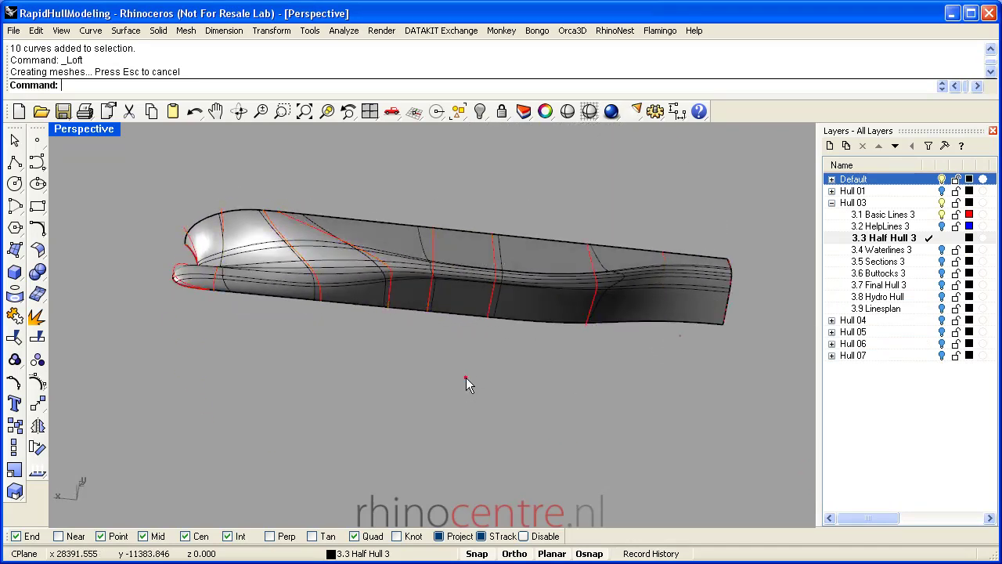
mouse_move(466, 384)
right_down()
mouse_move(485, 357)
mouse_move(490, 399)
right_up()
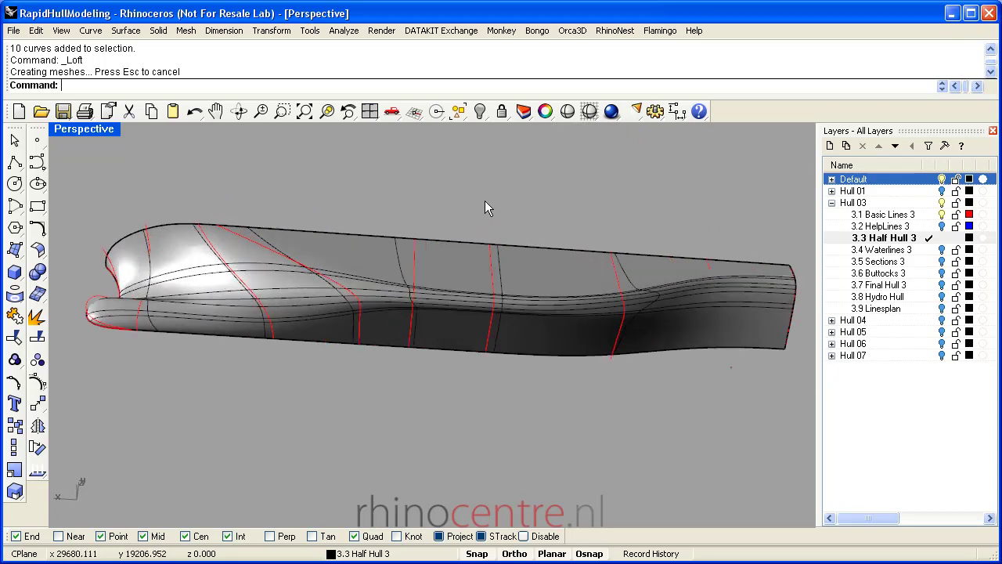
right_drag(484, 201, 469, 213)
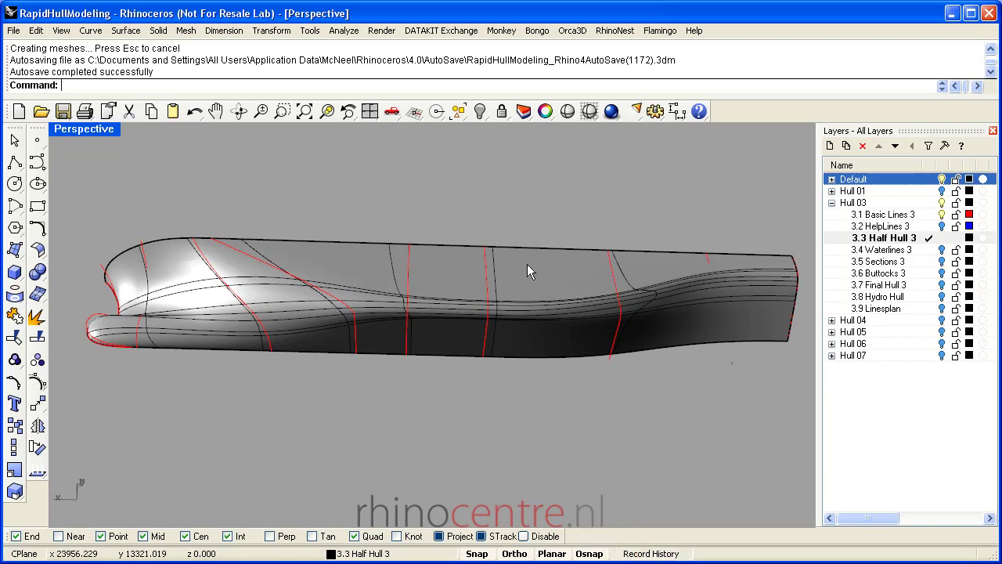
right_drag(527, 264, 532, 362)
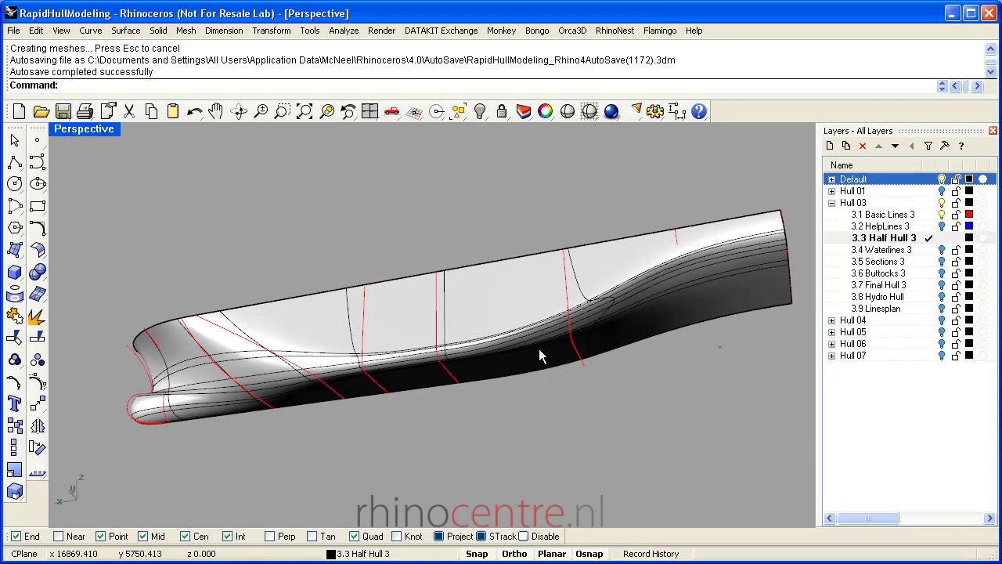
right_drag(372, 299, 356, 285)
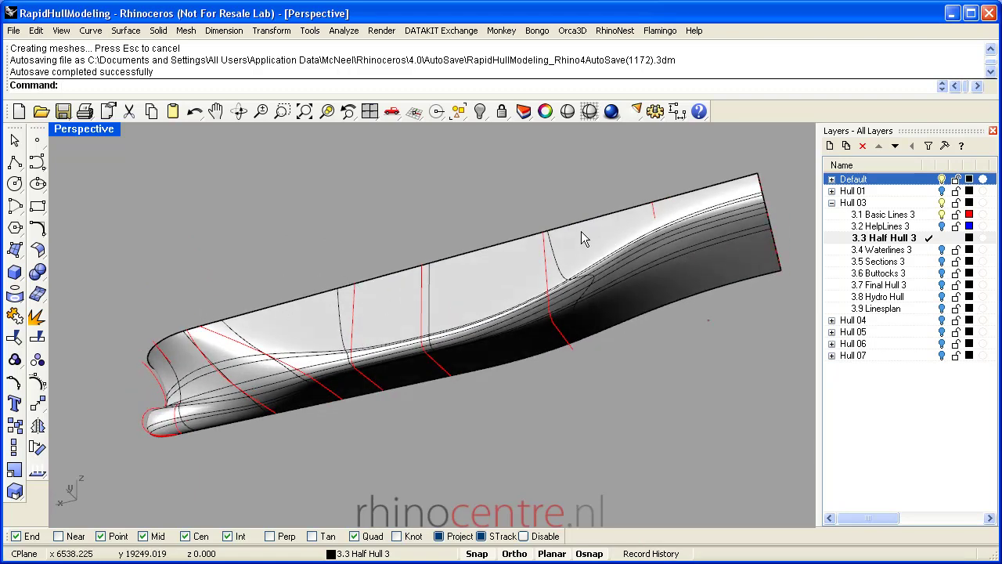
- Drag the stern curve and an adjacent section curve so the hull's aft end follows
click(757, 188)
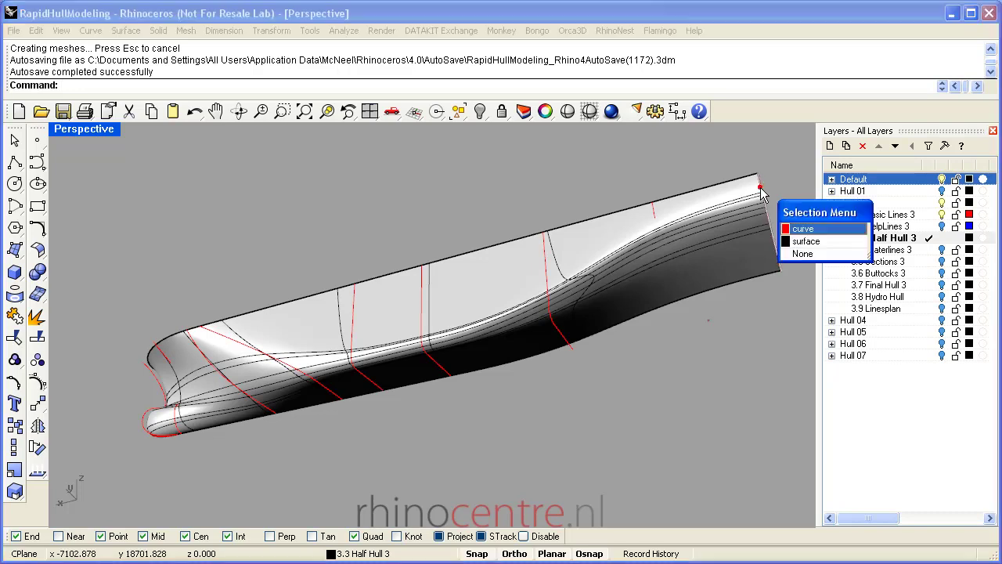
click(802, 229)
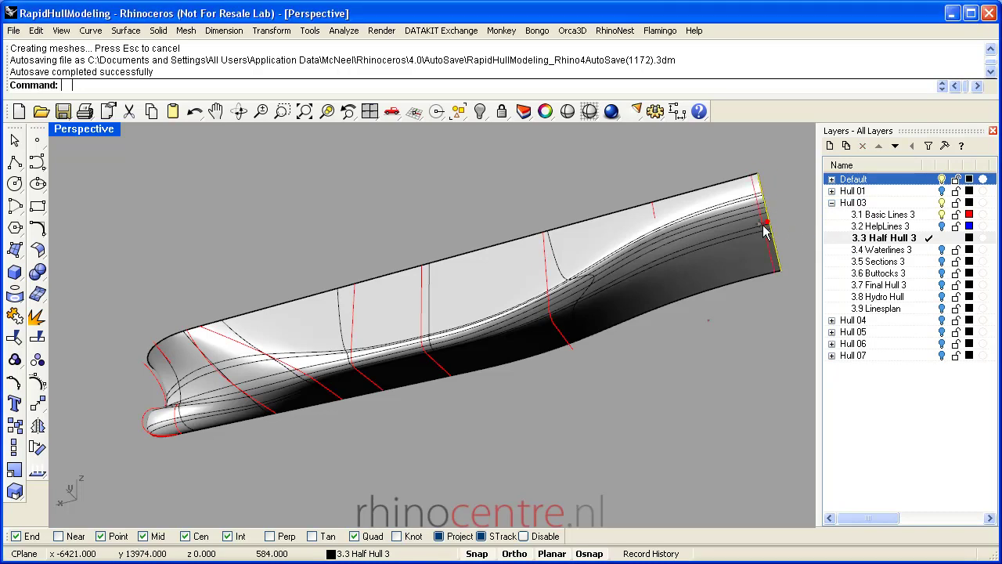
drag(767, 227, 688, 239)
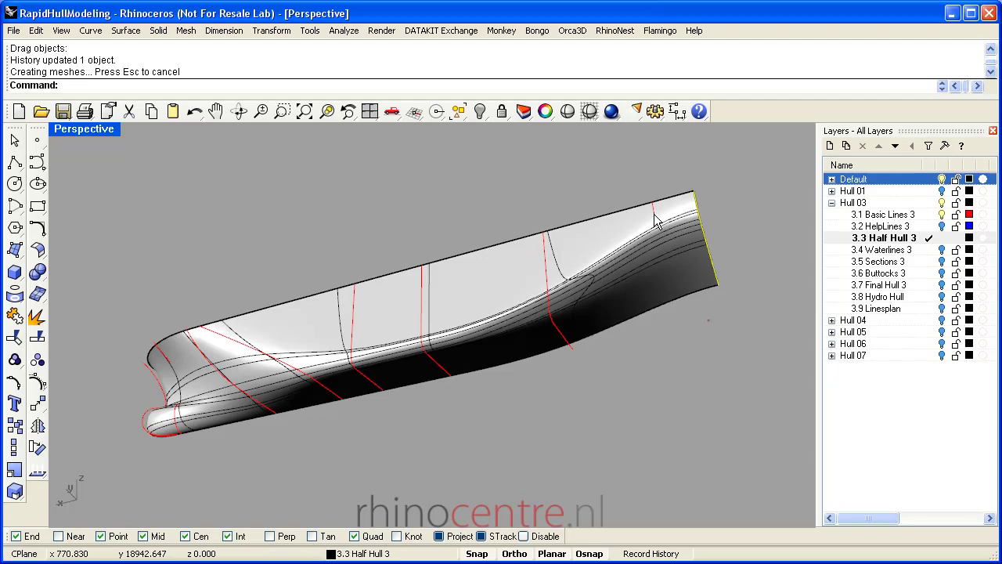
click(650, 213)
click(684, 254)
drag(684, 253, 628, 235)
- Shift a forward section curve toward the bow
right_drag(587, 250, 462, 430)
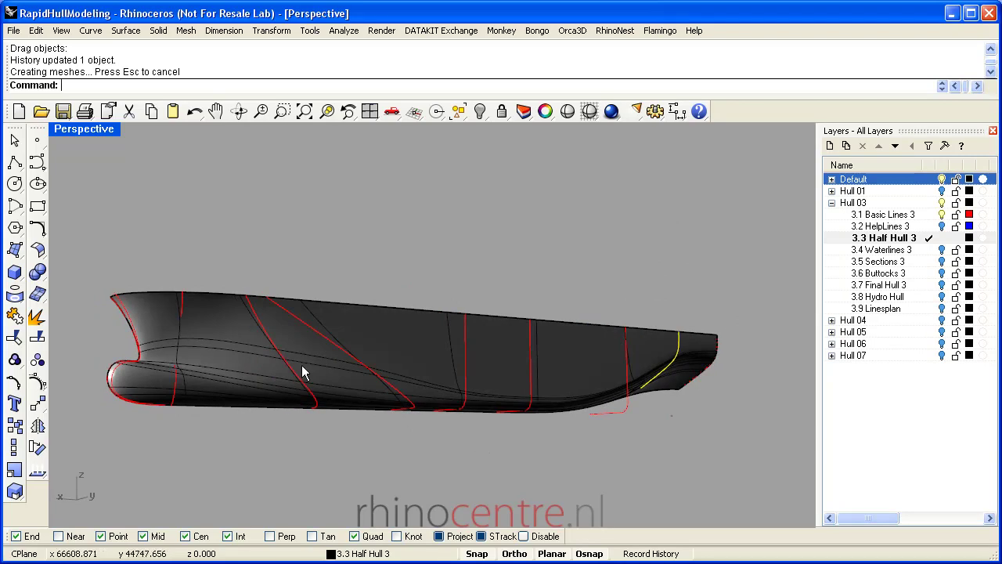
right_drag(304, 372, 331, 344)
click(345, 336)
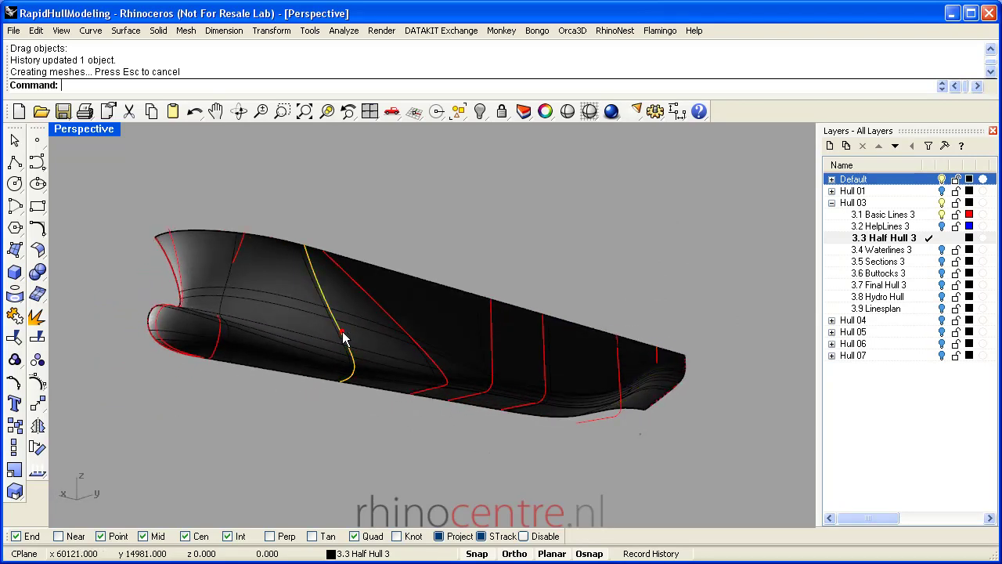
drag(342, 338, 326, 337)
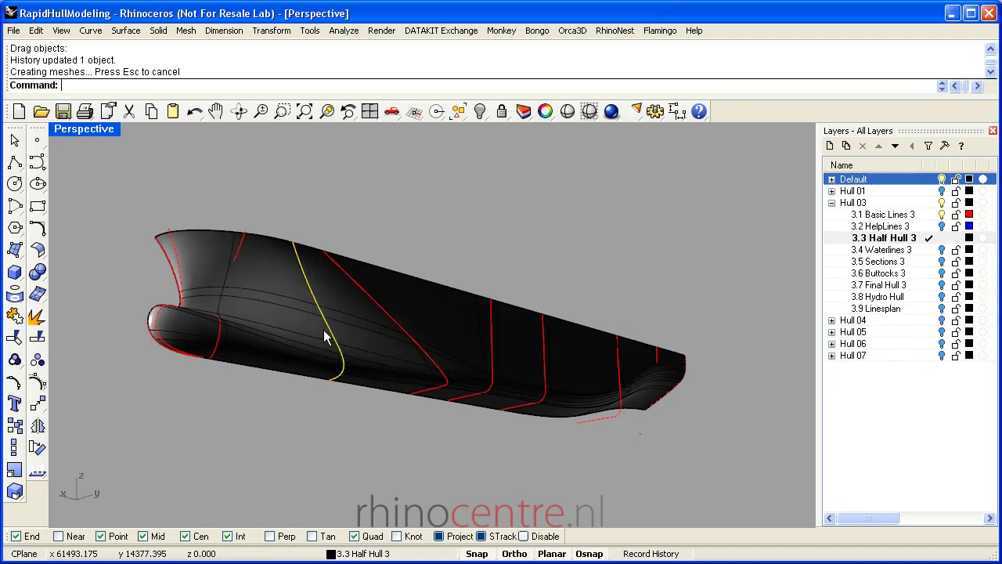
right_drag(328, 337, 290, 331)
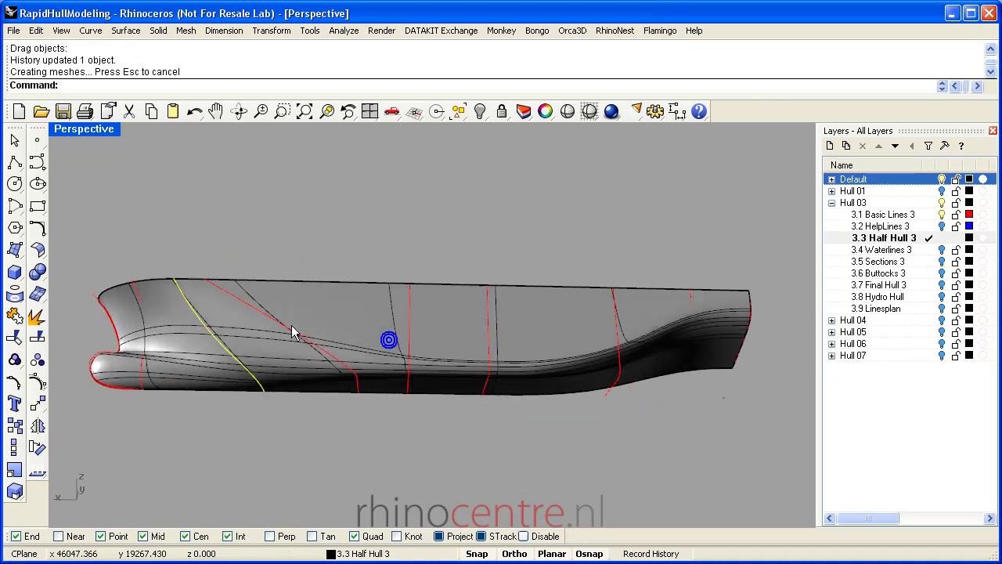
- Shift the aft section curve toward the bow as the loft updates
click(622, 372)
click(618, 363)
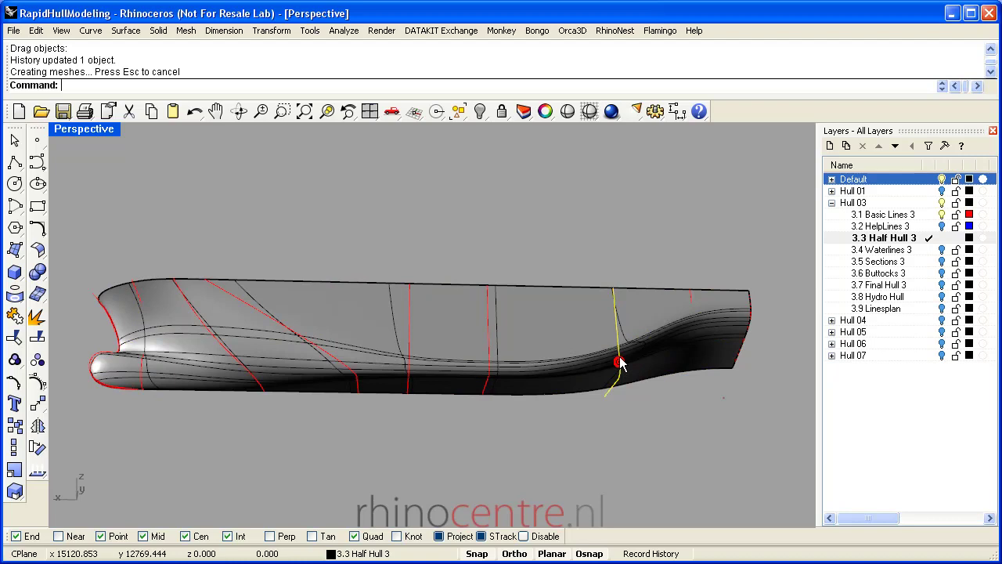
drag(618, 362, 588, 364)
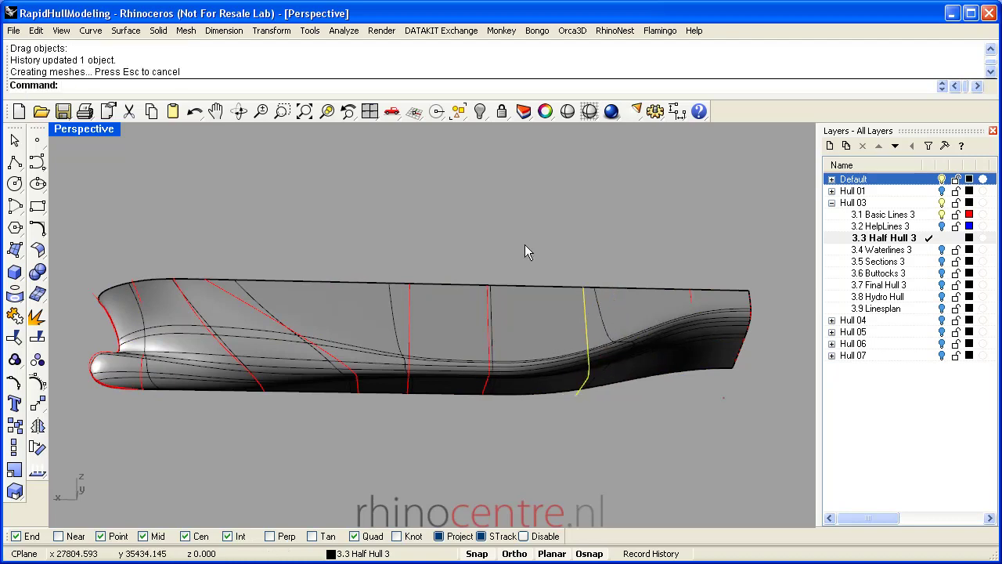
right_drag(208, 424, 257, 441)
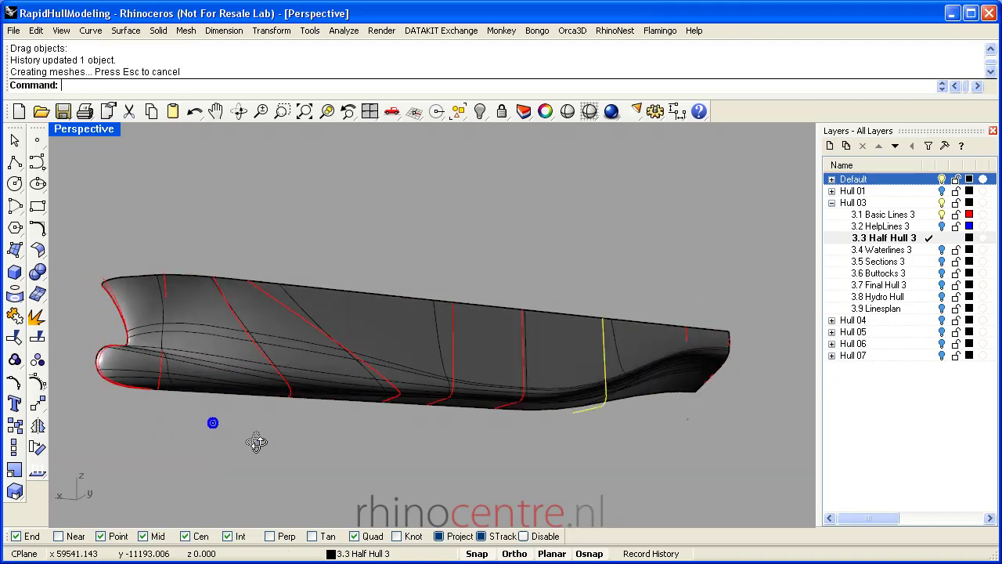
right_drag(184, 426, 334, 442)
scroll(333, 443, up, 3)
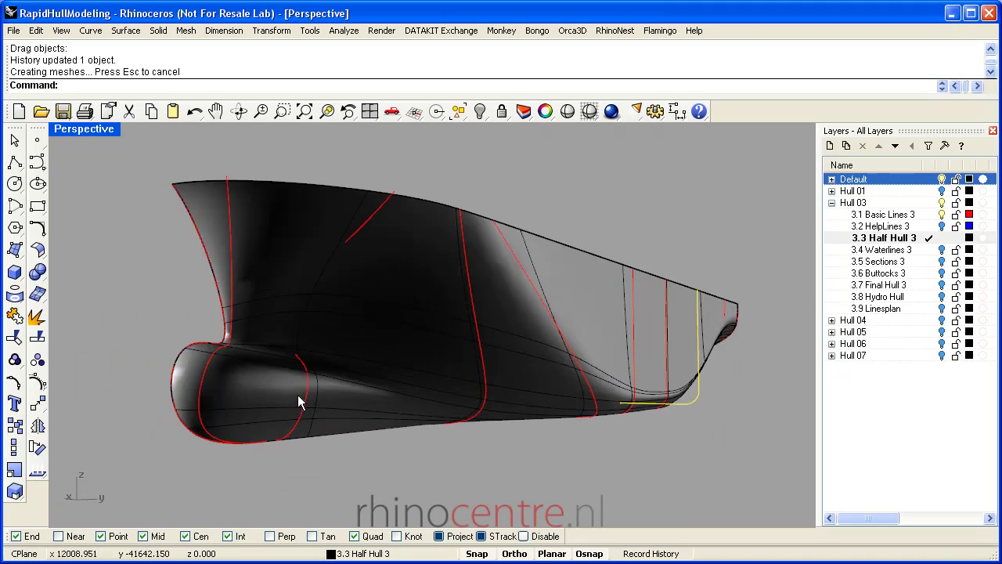
- Show the bulb section curve's control points and drag one to reshape the bulb
click(306, 396)
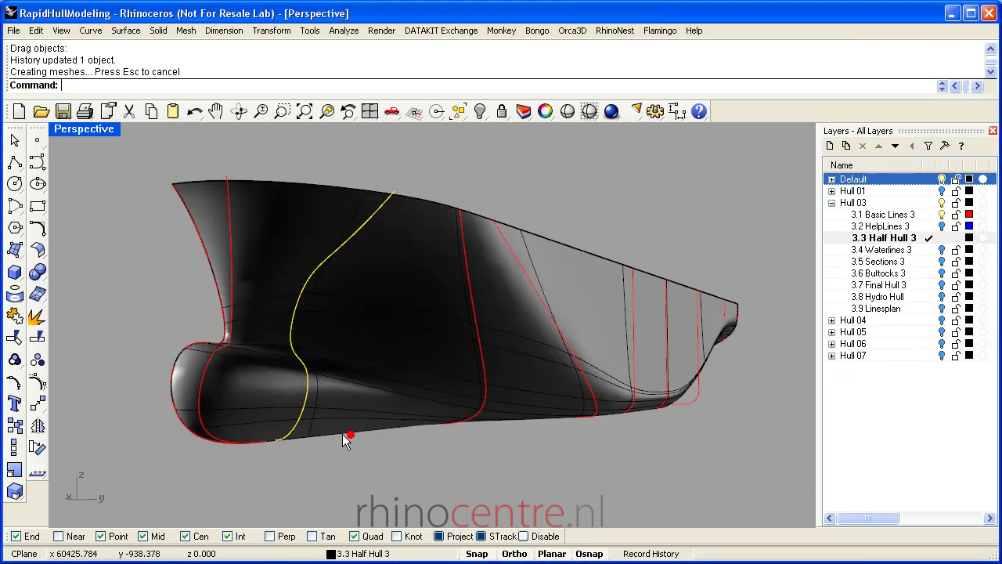
click(36, 381)
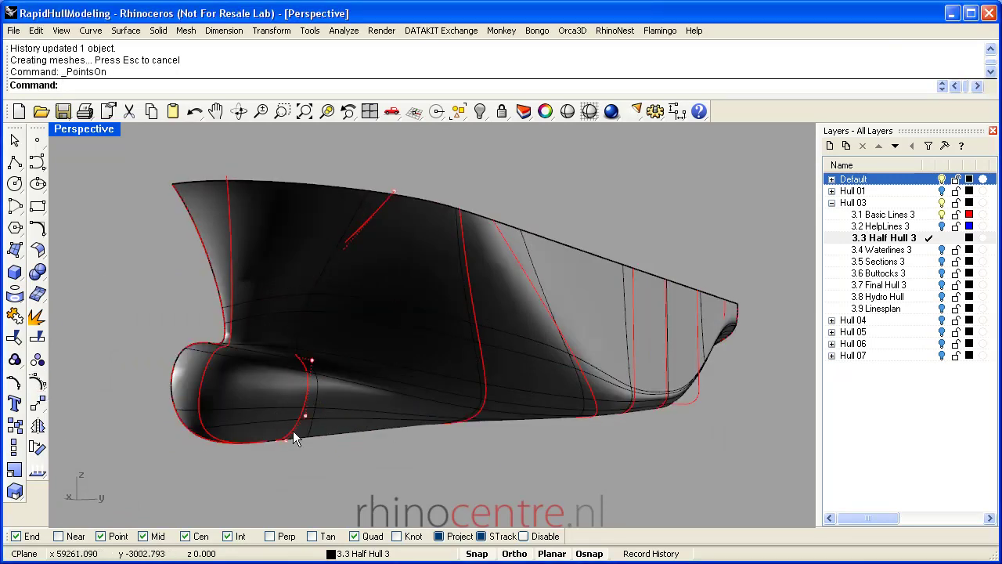
scroll(293, 431, up, 5)
drag(321, 416, 347, 425)
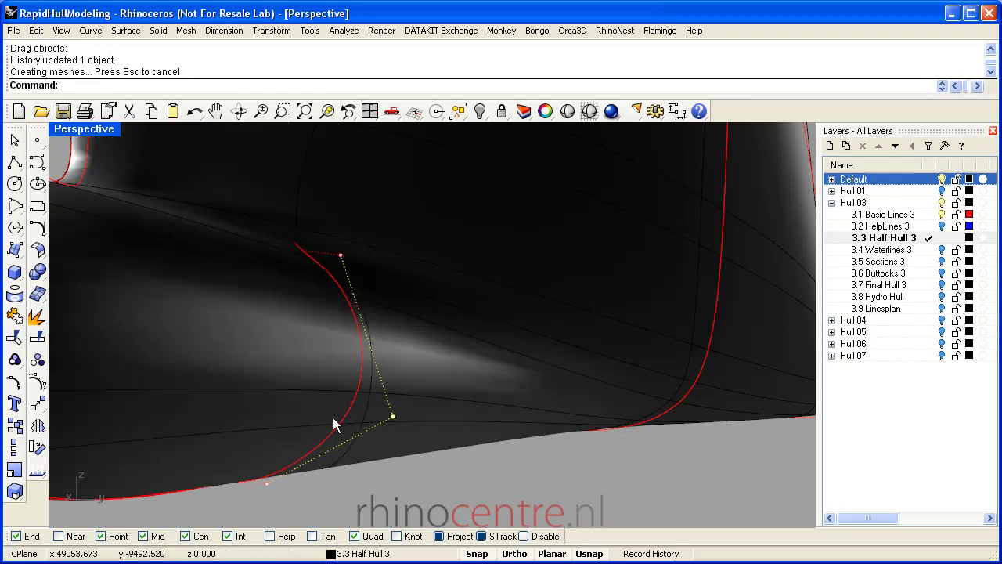
right_drag(336, 420, 327, 396)
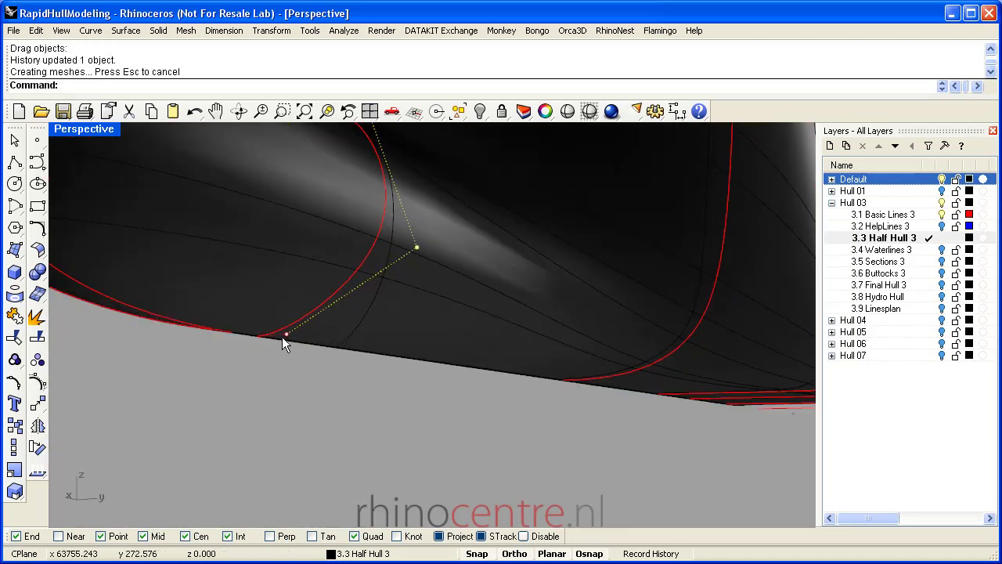
- Slide the bulb curve's end point along the hull bottom and return to a side view
drag(285, 335, 325, 337)
right_drag(400, 350, 217, 347)
scroll(188, 391, down, 5)
scroll(217, 346, up, 2)
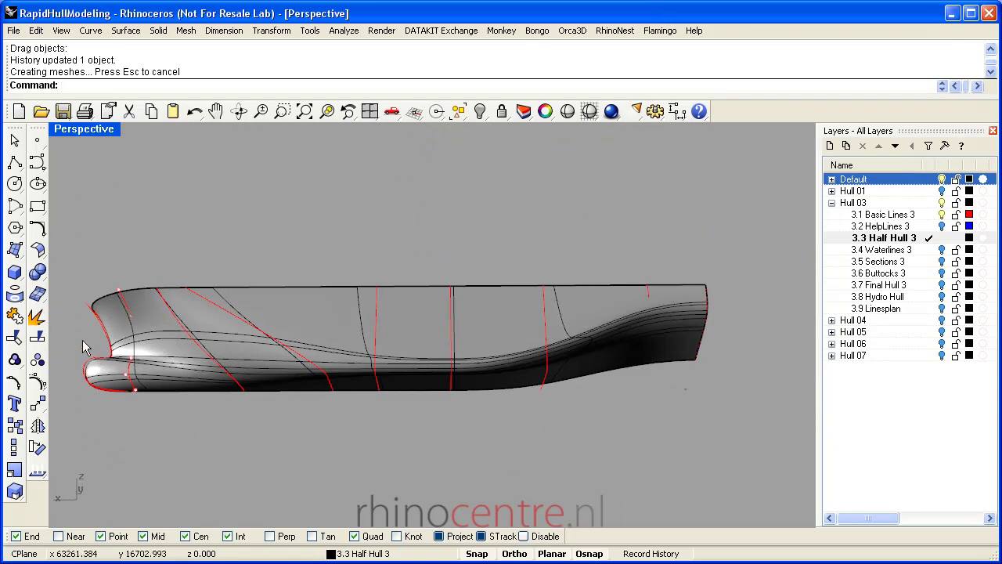
scroll(88, 344, up, 2)
scroll(92, 343, down, 2)
right_drag(271, 374, 245, 319)
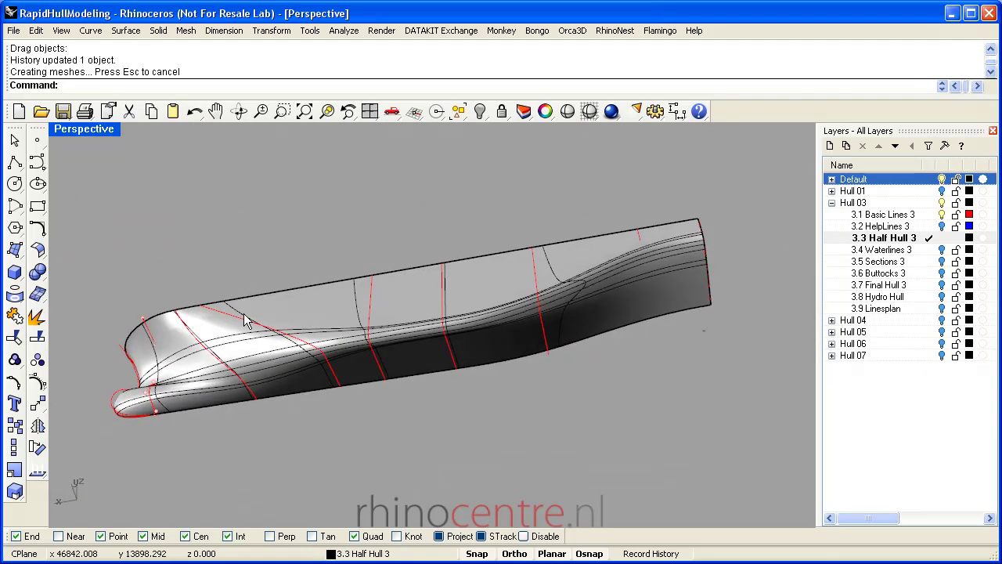